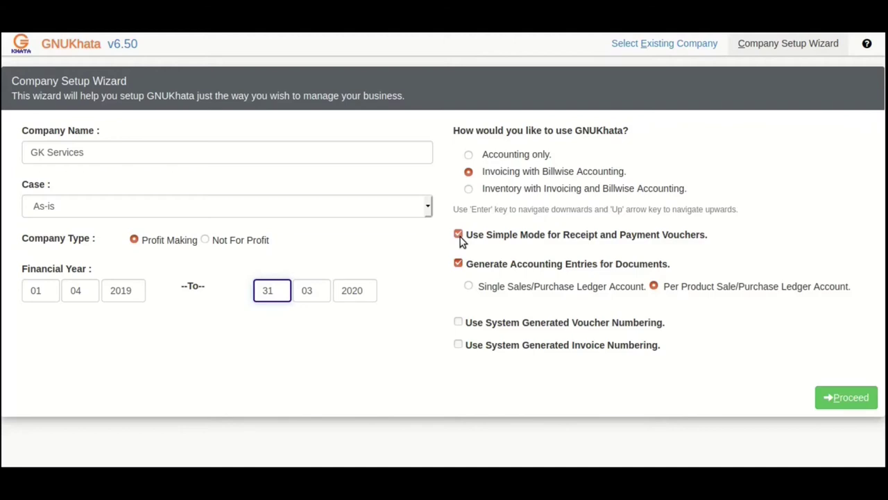
Turn off simple mode for receipt and payment vouchers in the GK Services company setup.
left_click(460, 238)
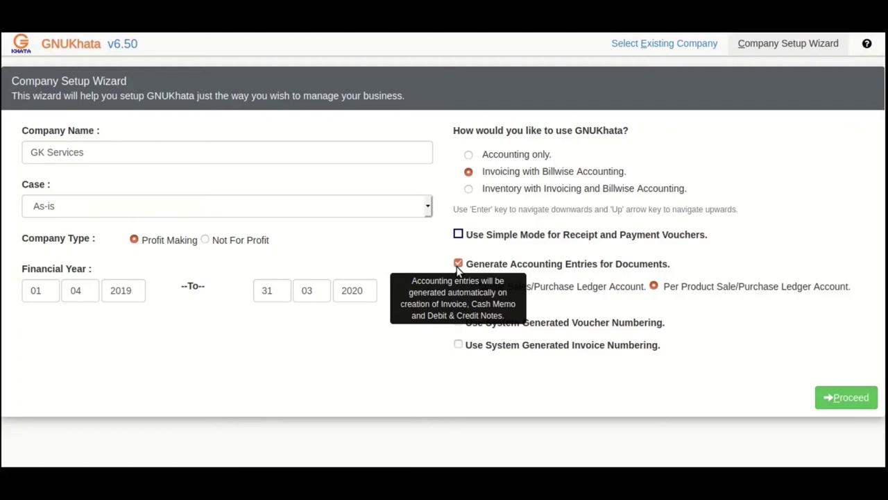
left_click(457, 267)
left_click(539, 351)
left_click(538, 351)
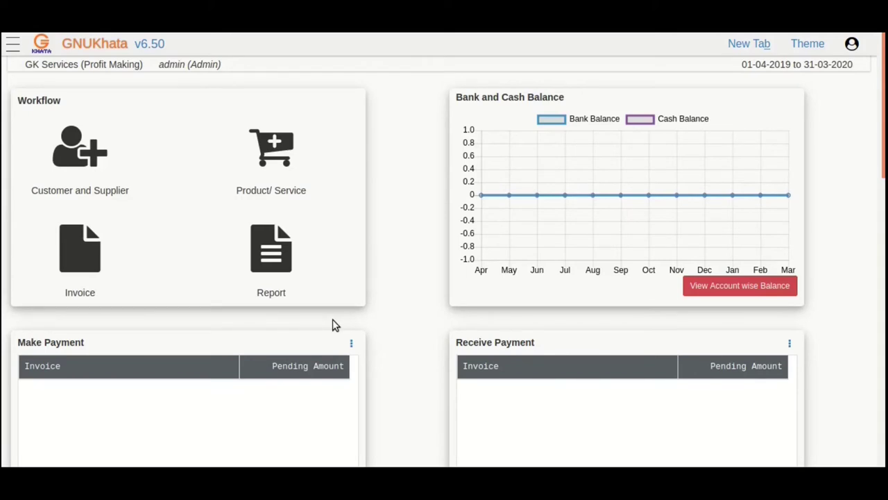
Open the form for creating a new account from the master functions.
left_click(11, 43)
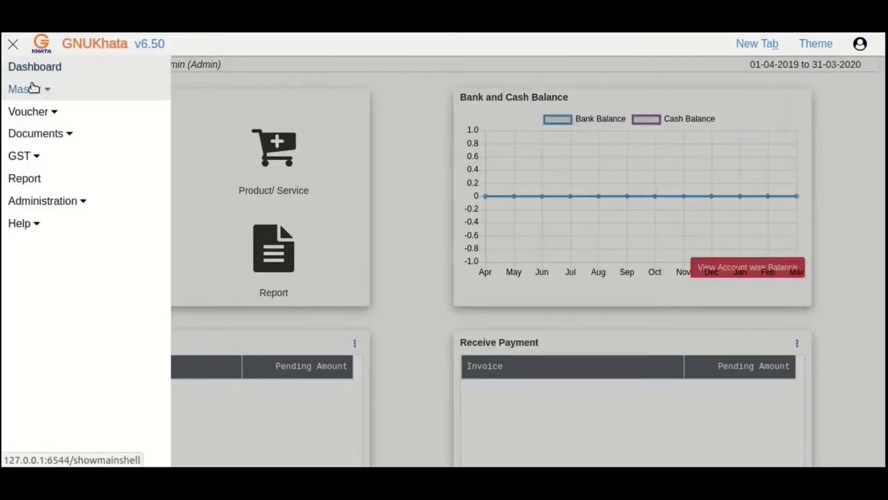
left_click(33, 88)
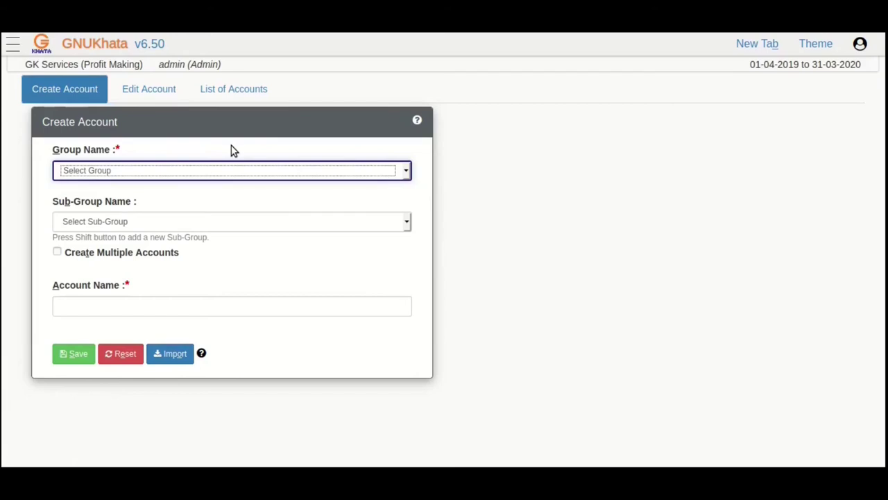
left_click(215, 180)
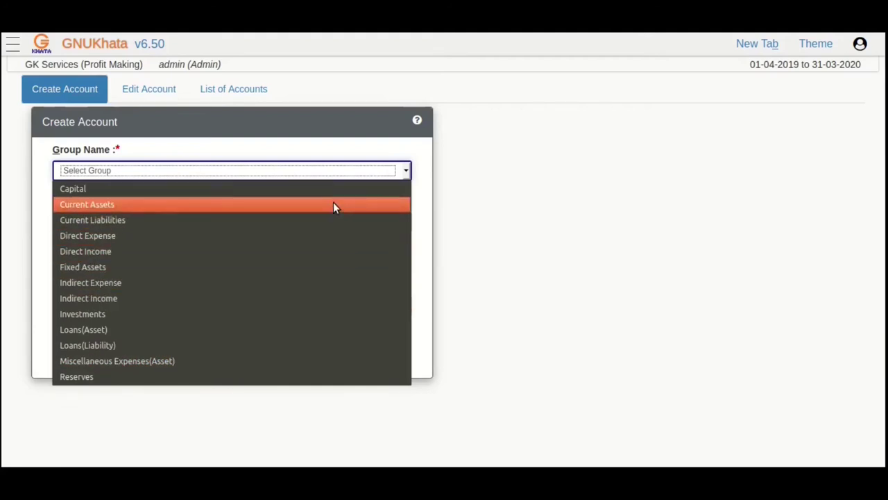
left_click(318, 252)
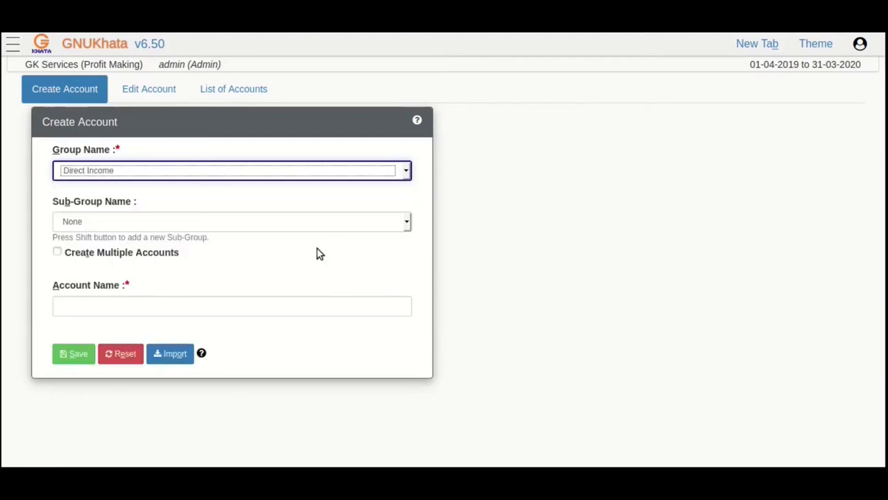
key("i")
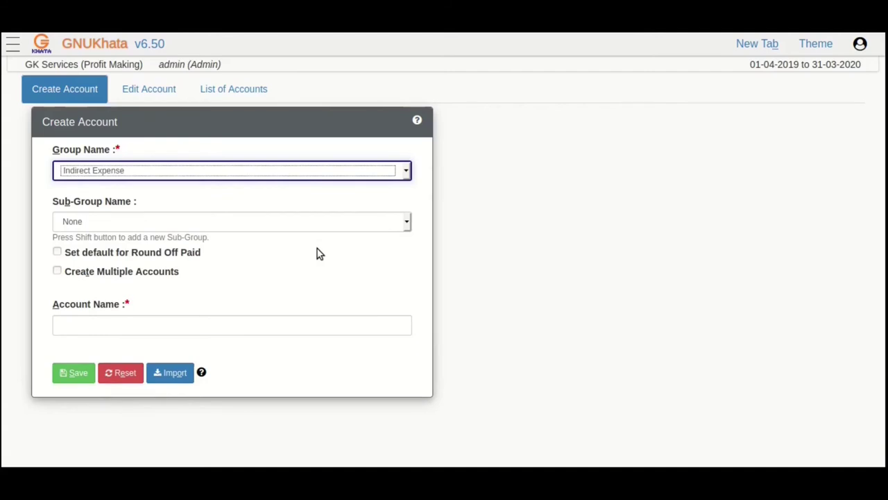
key("d")
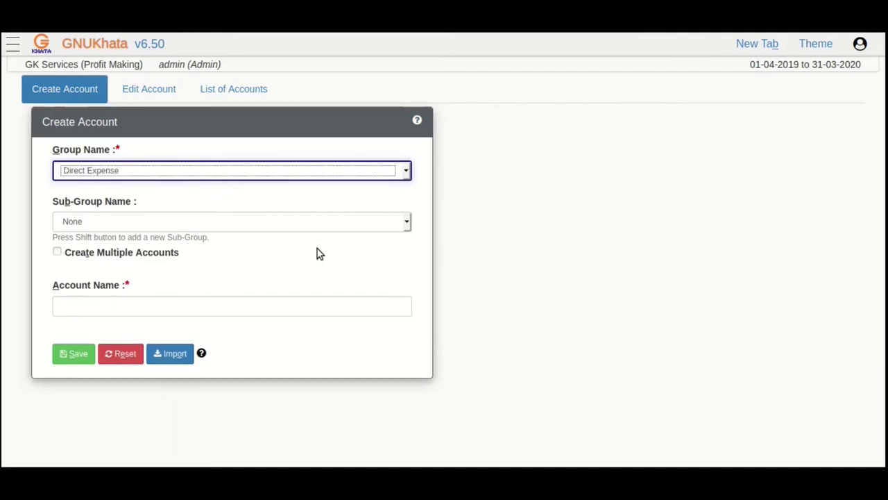
Create and save an account named Startup Capital in the Capital group, with no sub-group and an opening balance of 0.00.
left_click(302, 180)
left_click(282, 188)
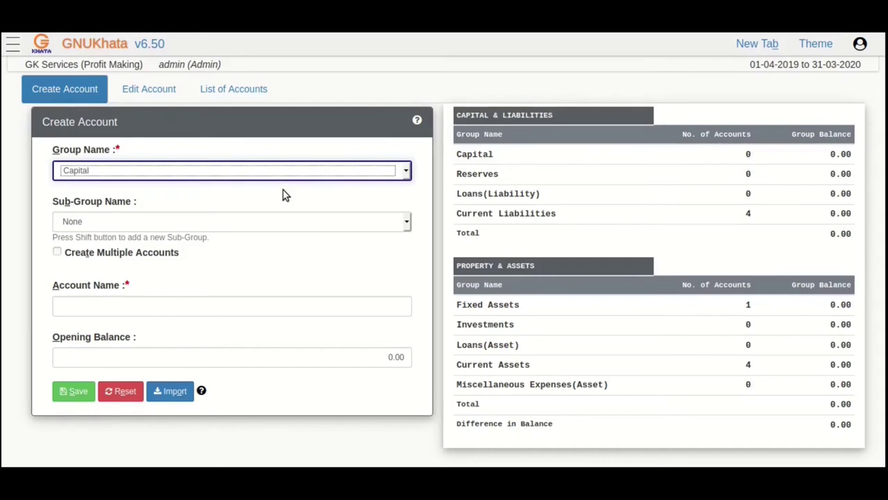
key("Tab")
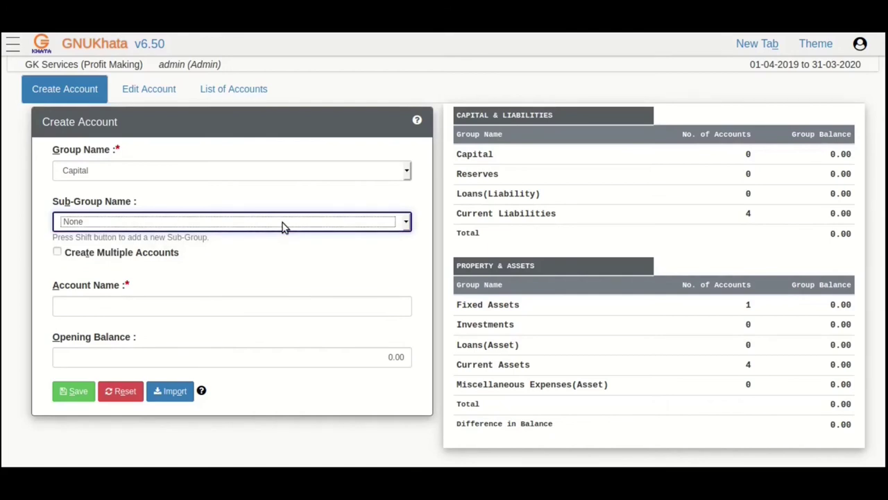
key("Tab")
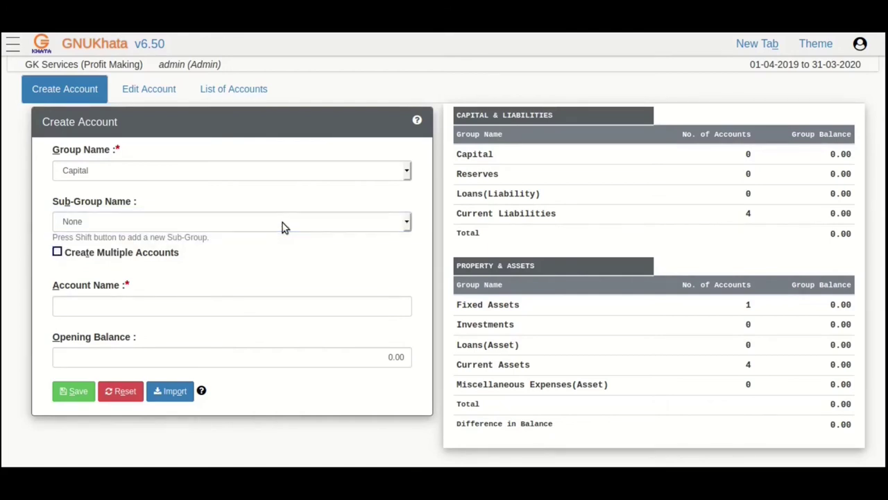
key("Tab")
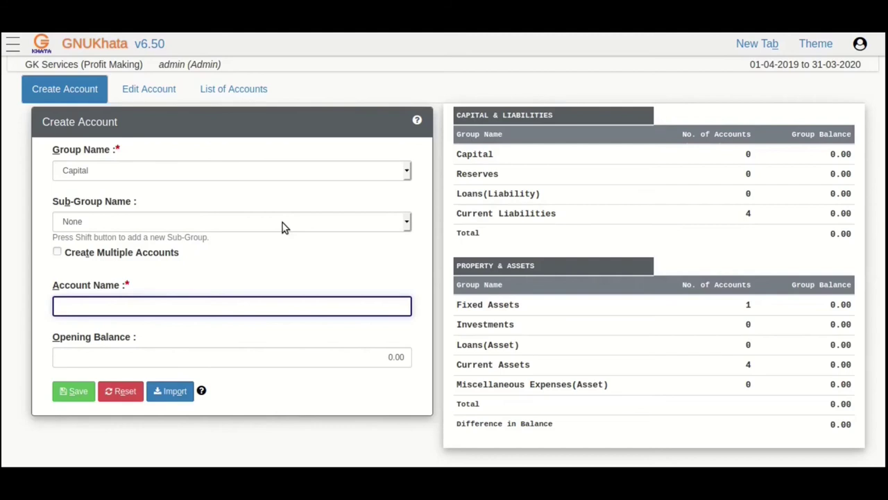
type("Startup Capital")
key("Tab")
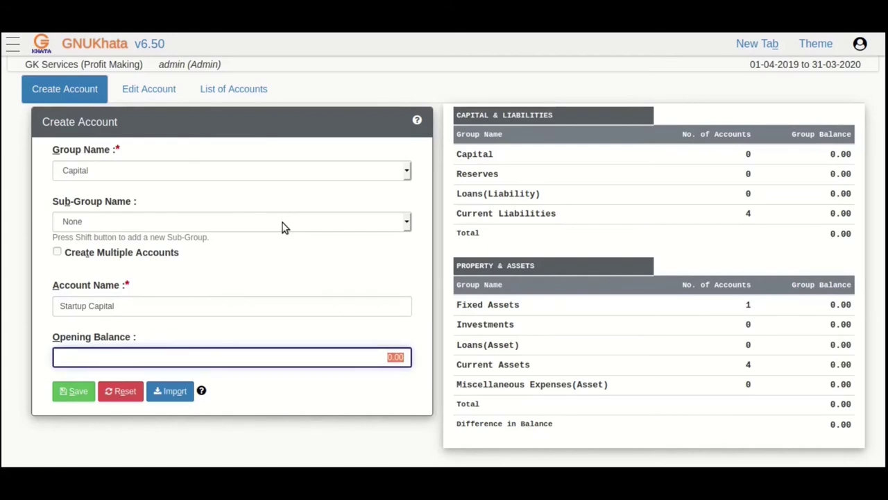
key("Return")
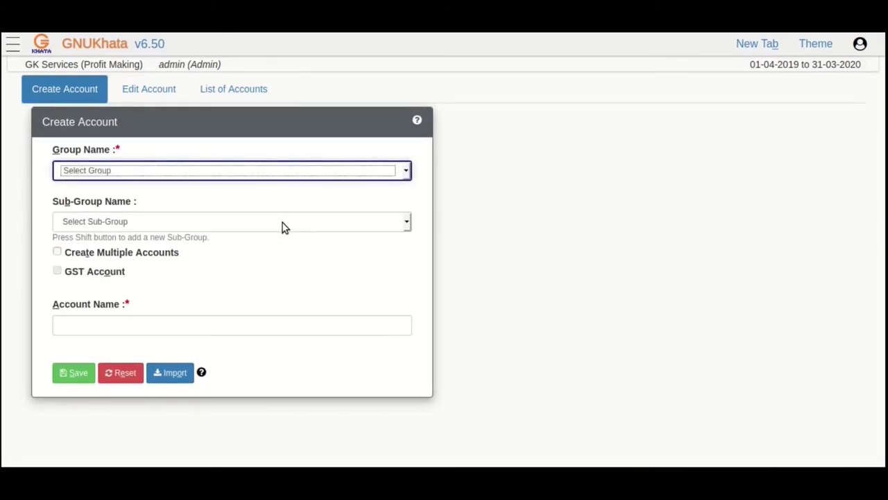
key("Return")
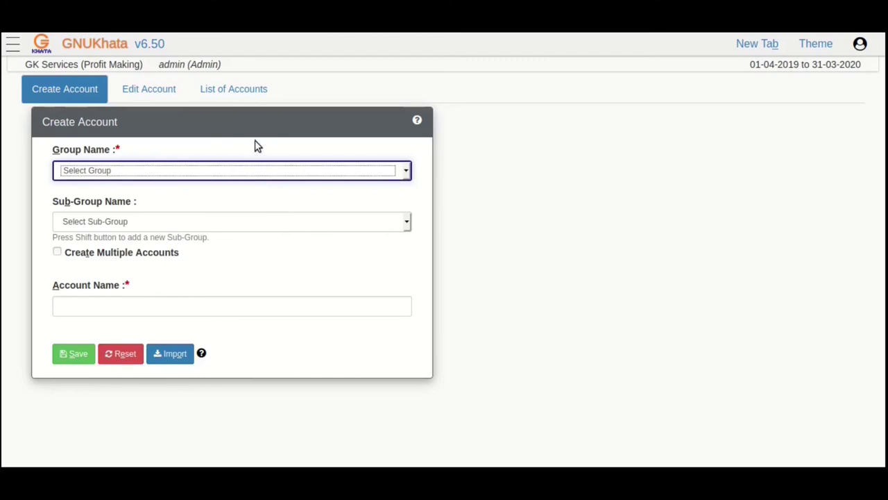
Look through the list of accounts with their groups and sub-groups, and highlight the Startup Capital entry.
left_click(233, 90)
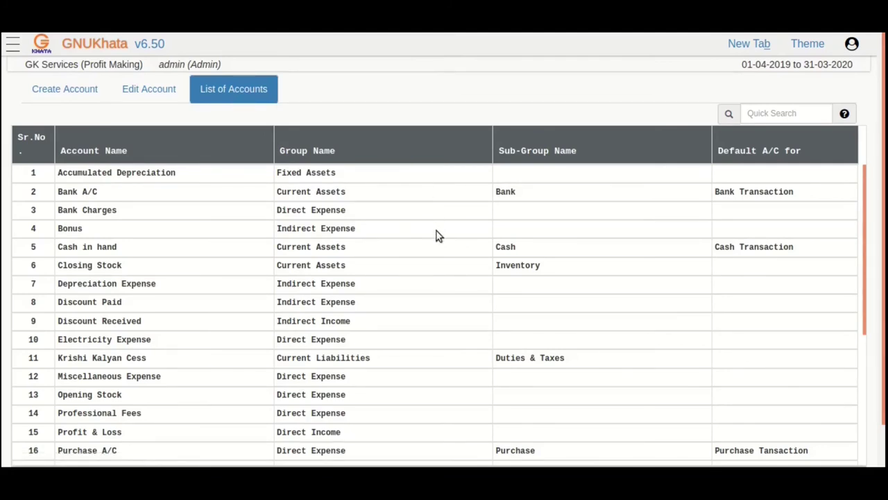
scroll(437, 236, "down", 3)
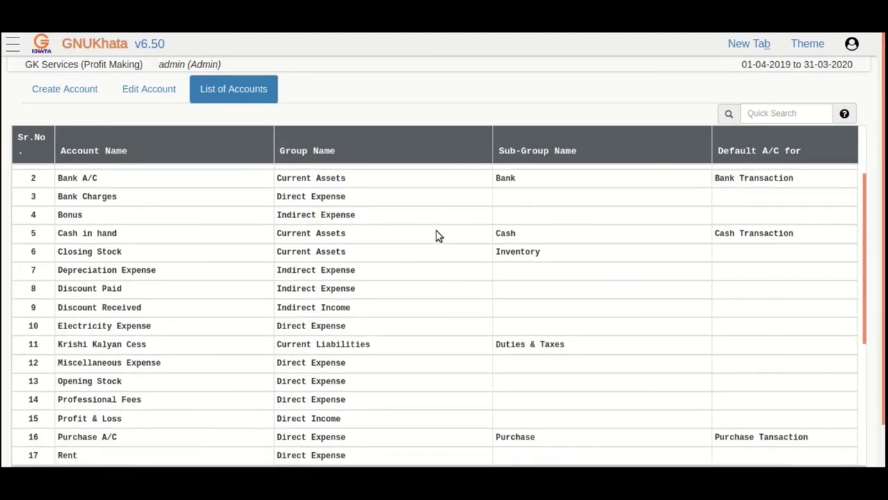
scroll(435, 236, "down", 3)
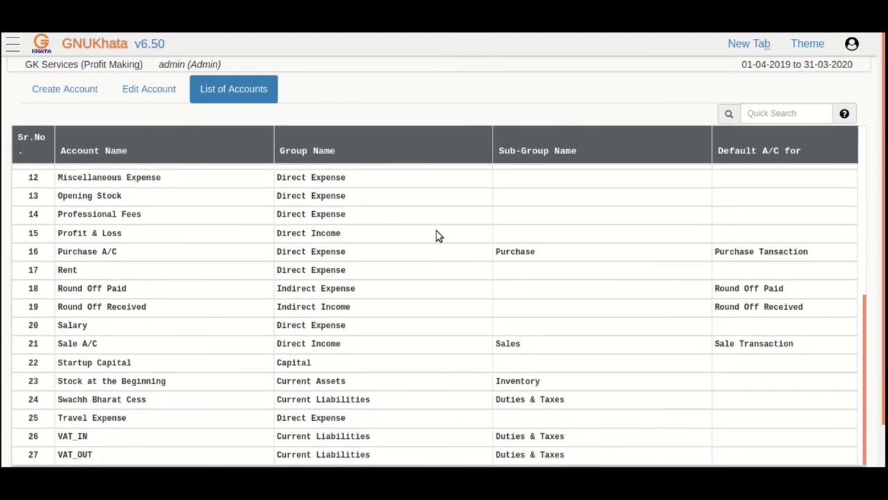
scroll(435, 236, "down", 1)
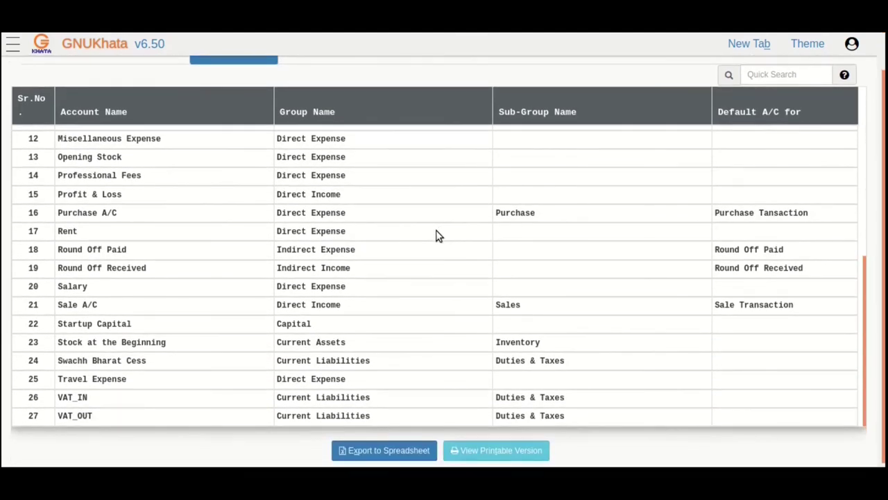
scroll(436, 236, "up", 2)
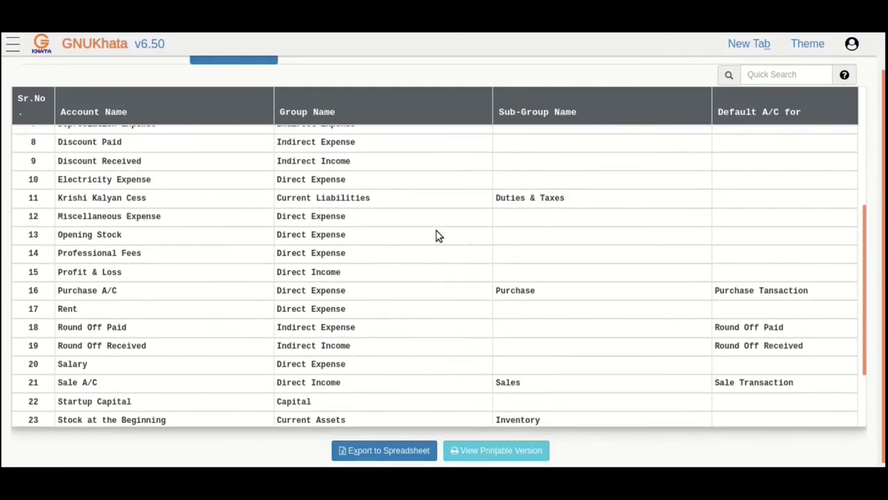
scroll(436, 236, "up", 1)
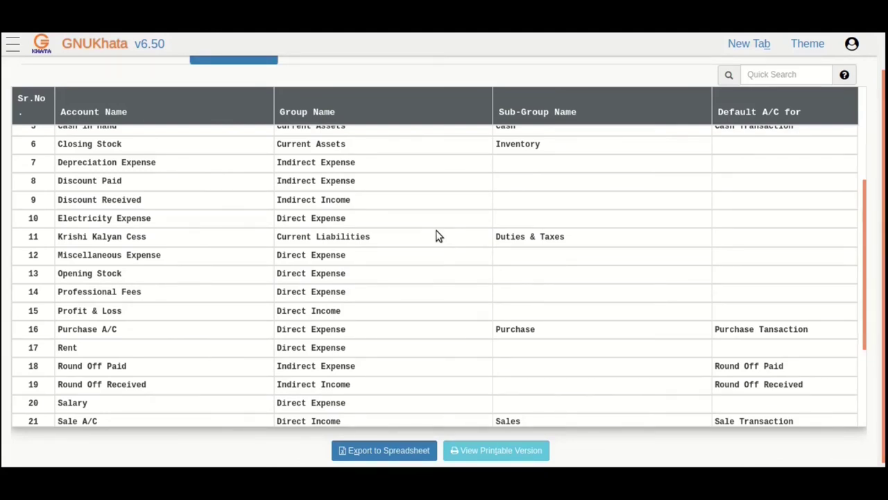
scroll(436, 236, "down", 3)
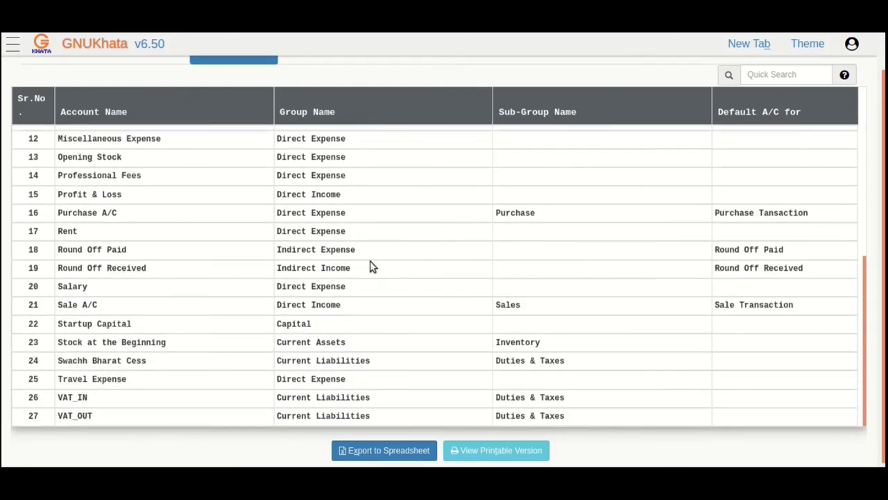
double_click(197, 324)
left_click(197, 324)
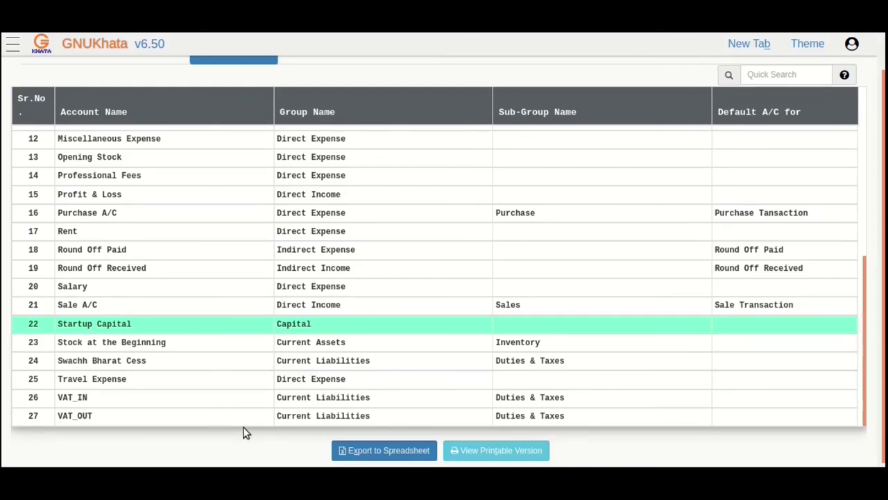
Start another new account and assign it to the Capital group.
scroll(243, 430, "up", 1)
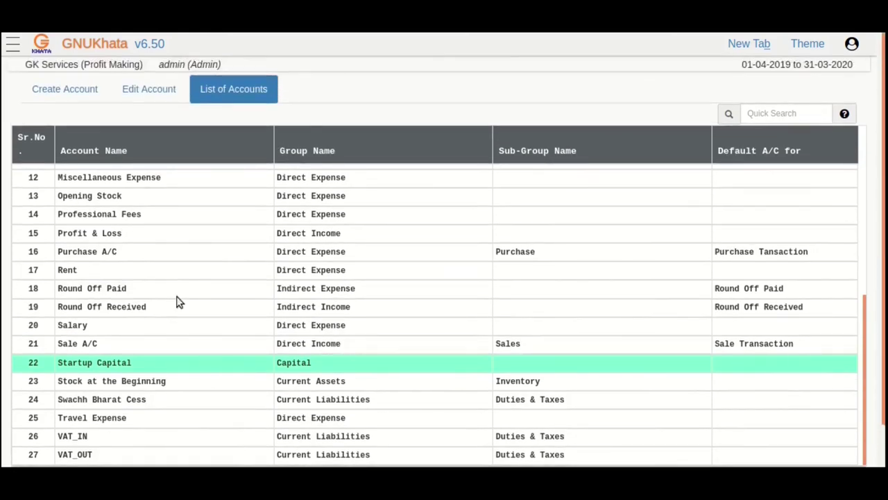
left_click(77, 101)
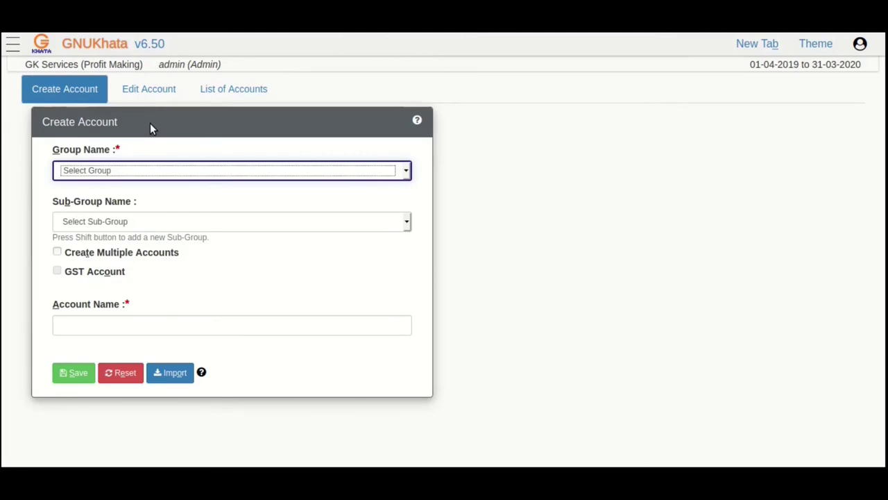
left_click(336, 169)
left_click(311, 188)
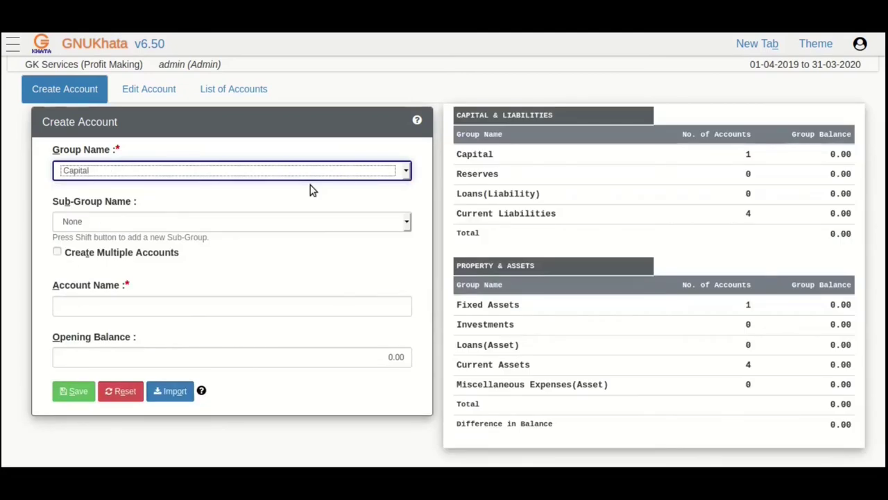